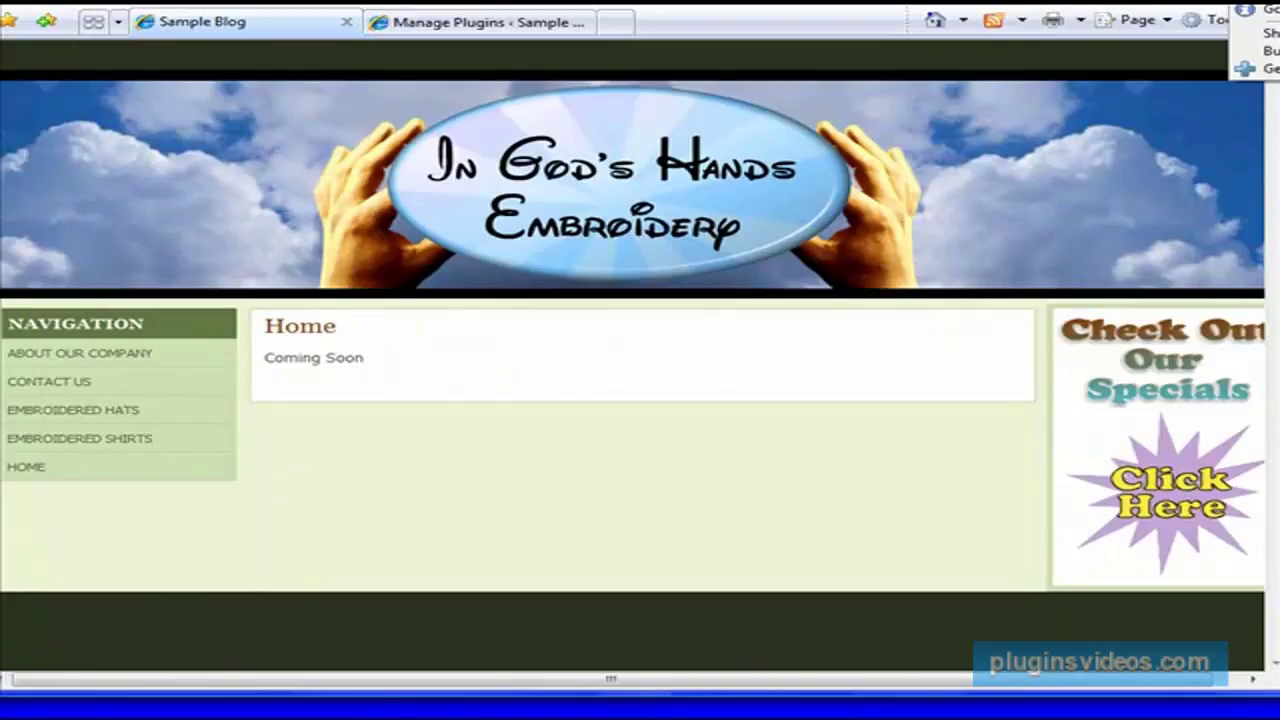
- Hide the browser's RoboForm toolbar
mouse_move(1265, 10)
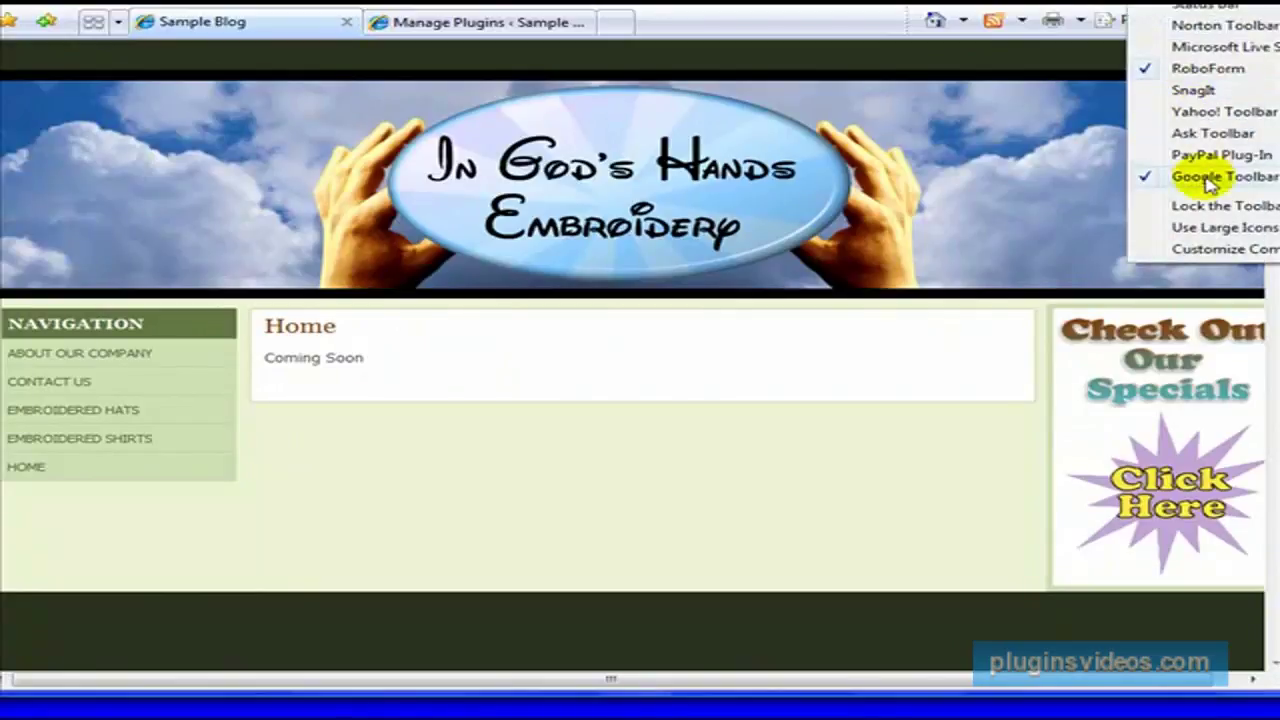
left_click(1205, 68)
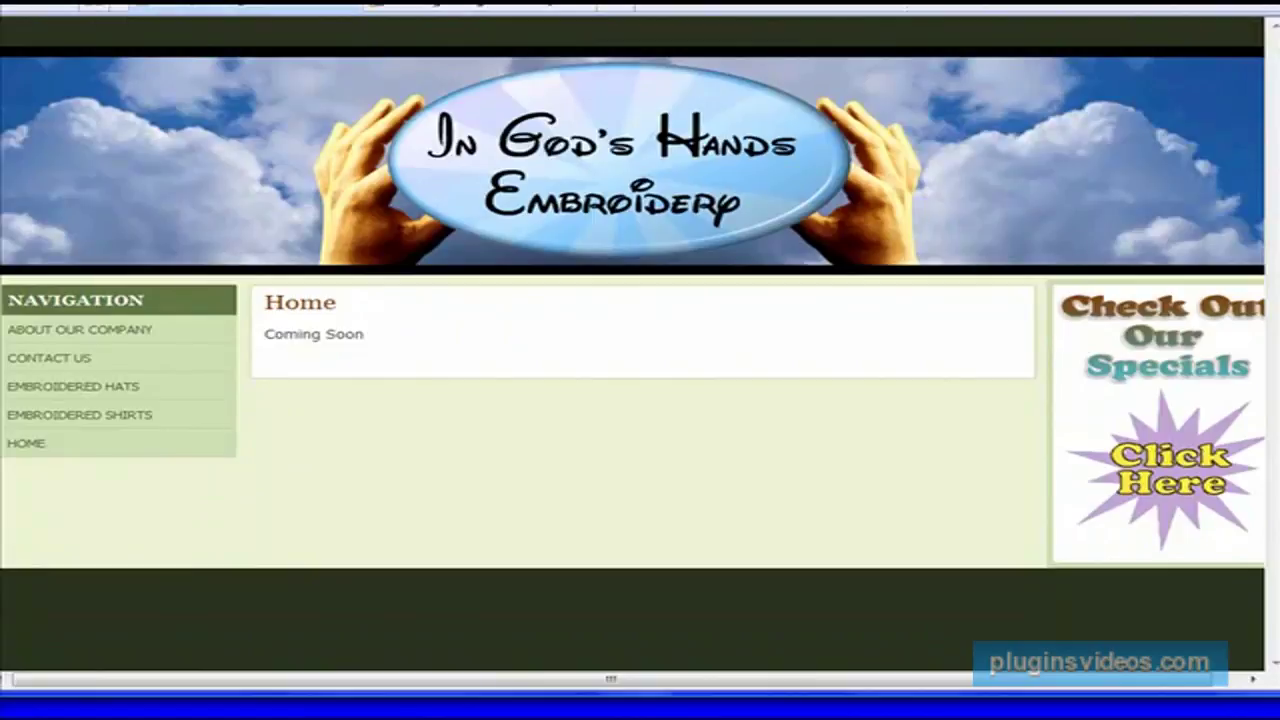
- Open the site's Embroidered Hats page and highlight the ?page_id=7 part of its address to examine the URL format
left_click(62, 390)
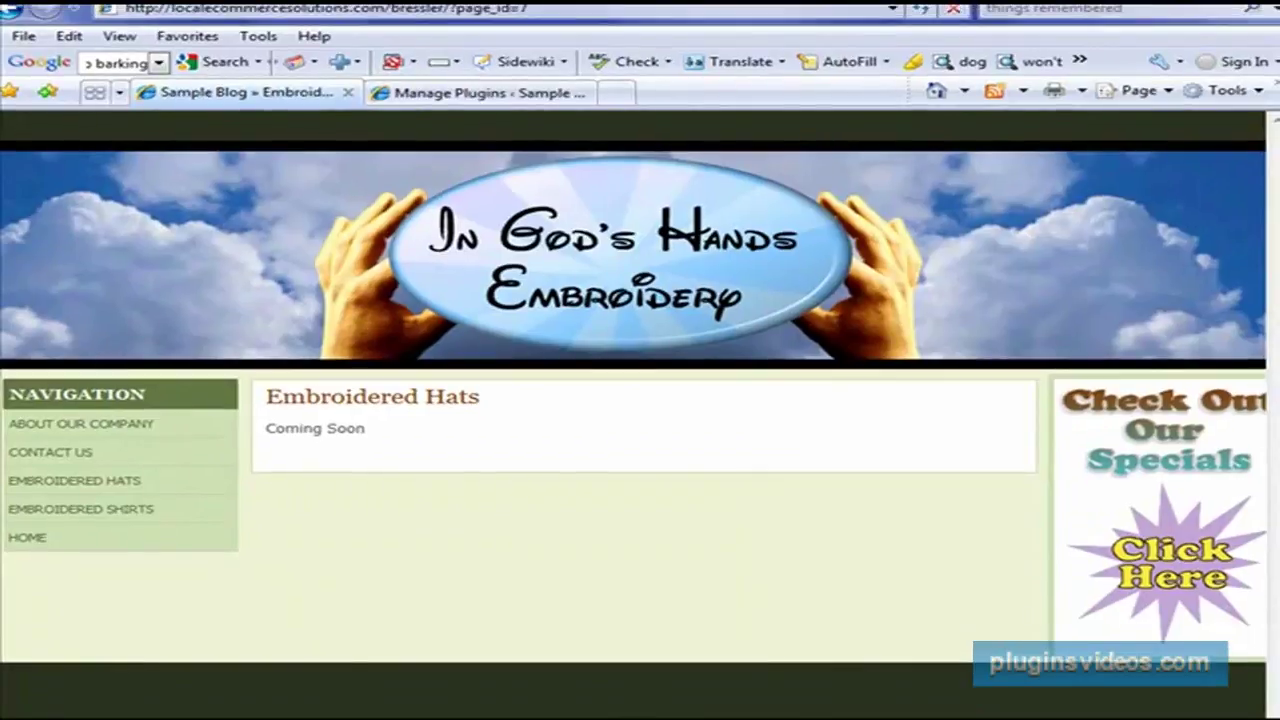
left_click(455, 12)
left_click(538, 9)
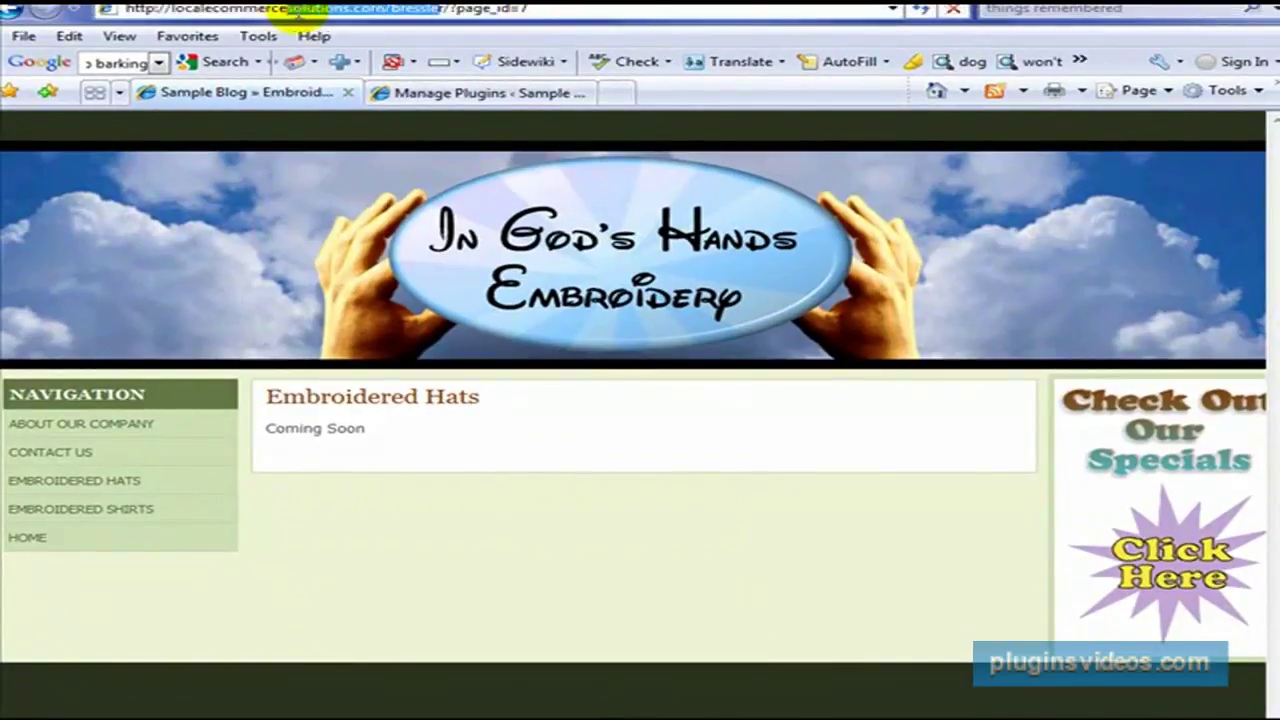
left_click(428, 9)
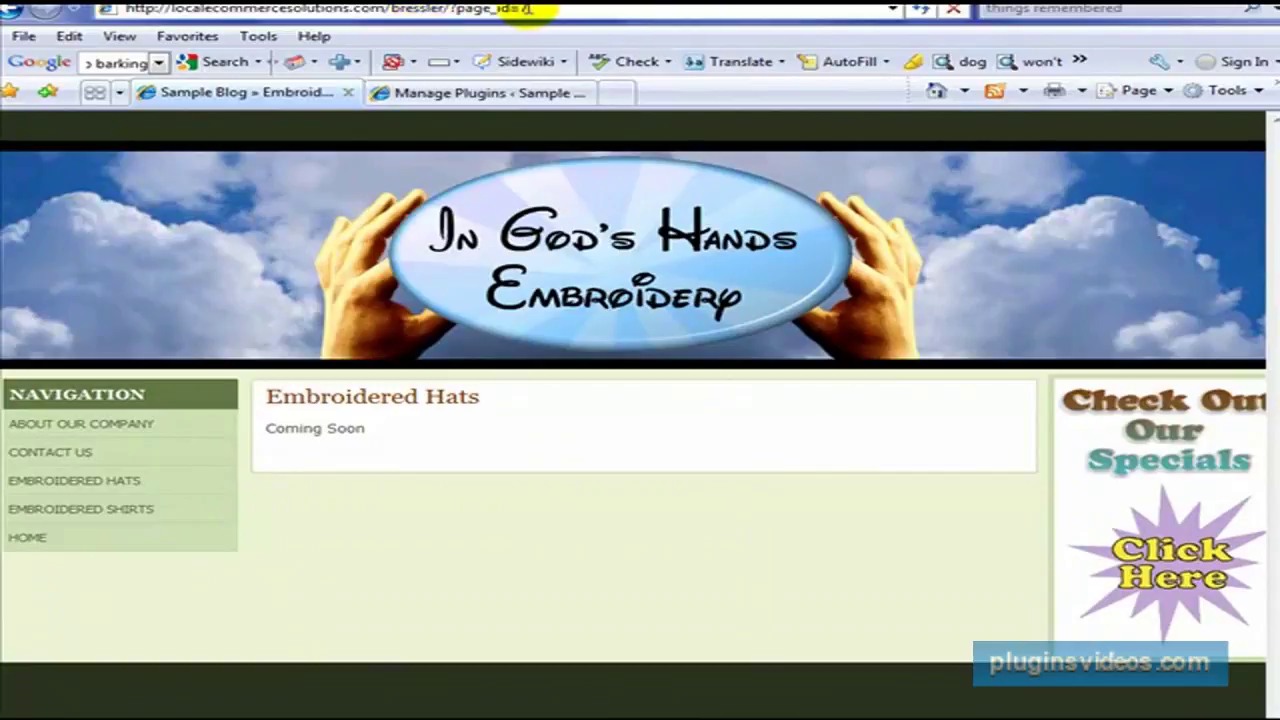
left_click_drag(538, 10, 497, 12)
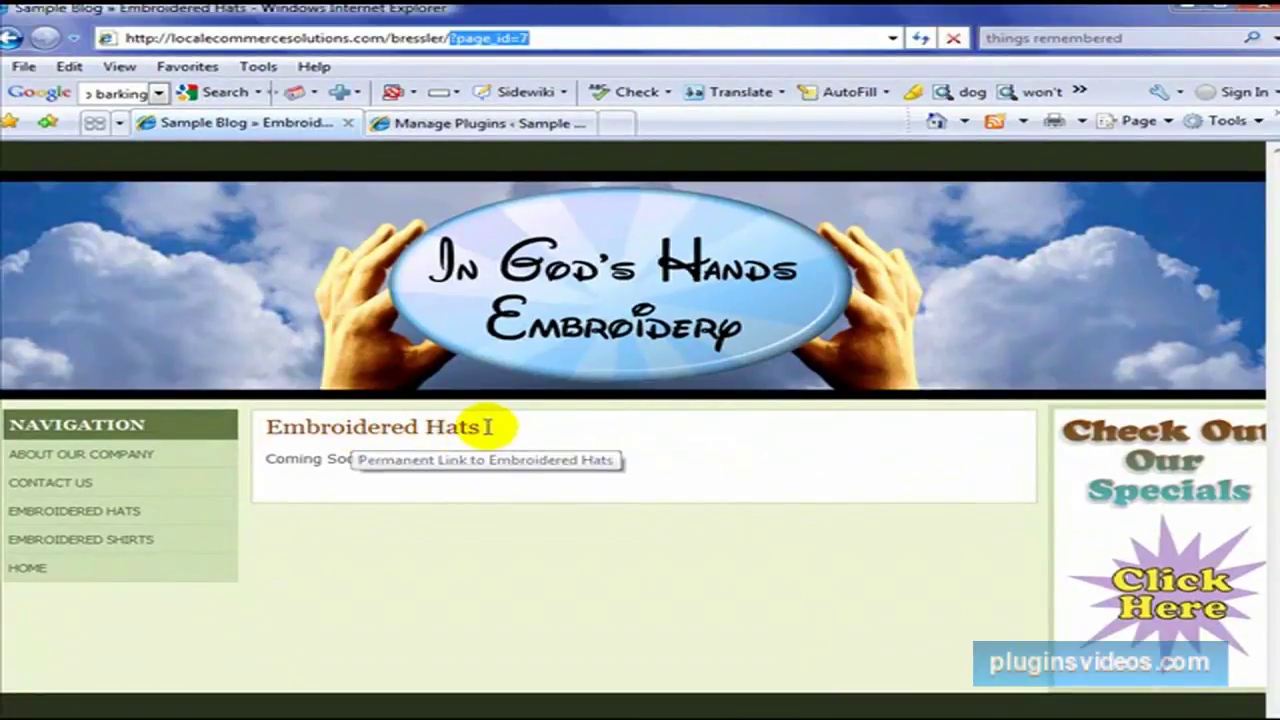
left_click(548, 36)
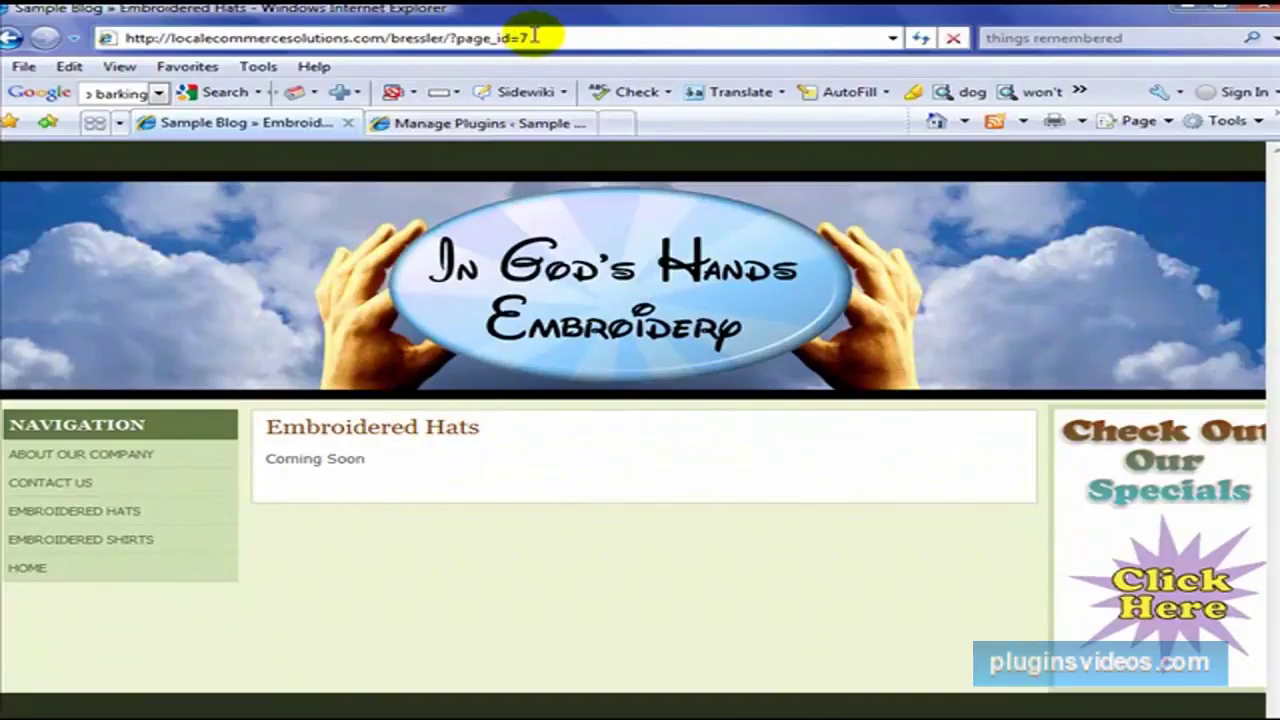
left_click_drag(538, 36, 494, 30)
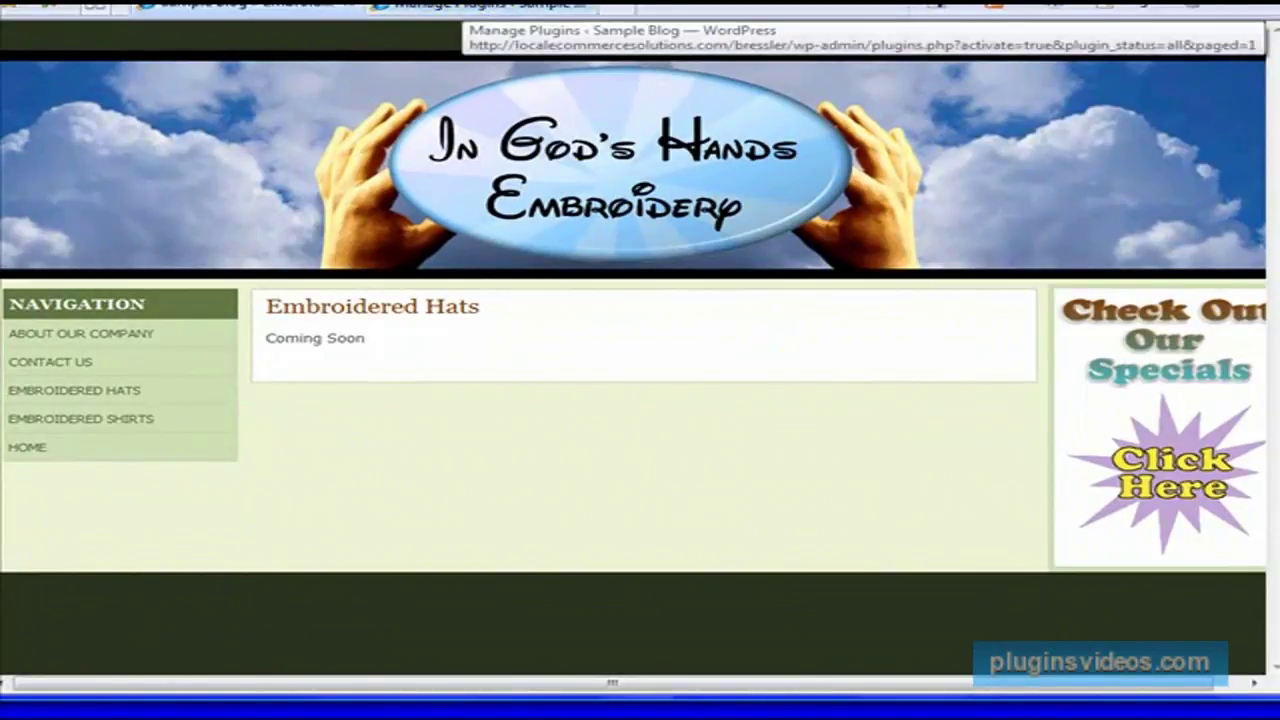
- In the blog's WordPress admin, set the permalinks to the custom structure /%category%/%postname%/ and save the changes
left_click(460, 8)
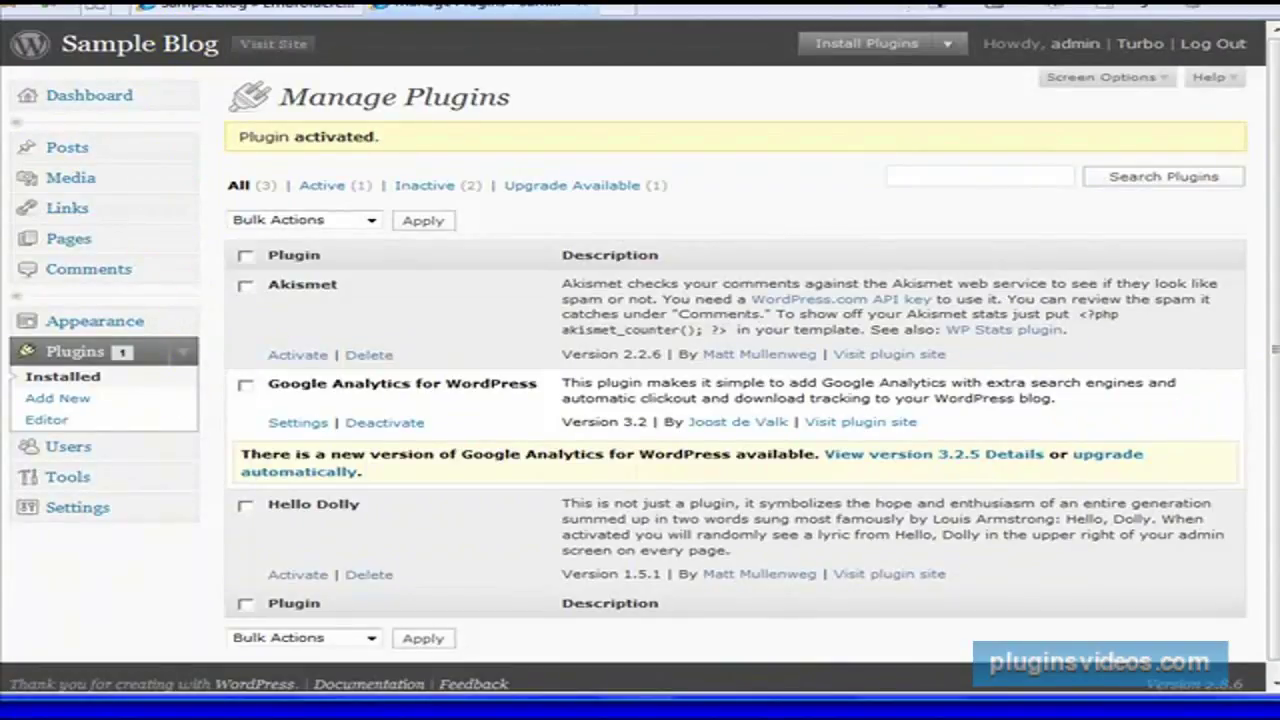
left_click(183, 512)
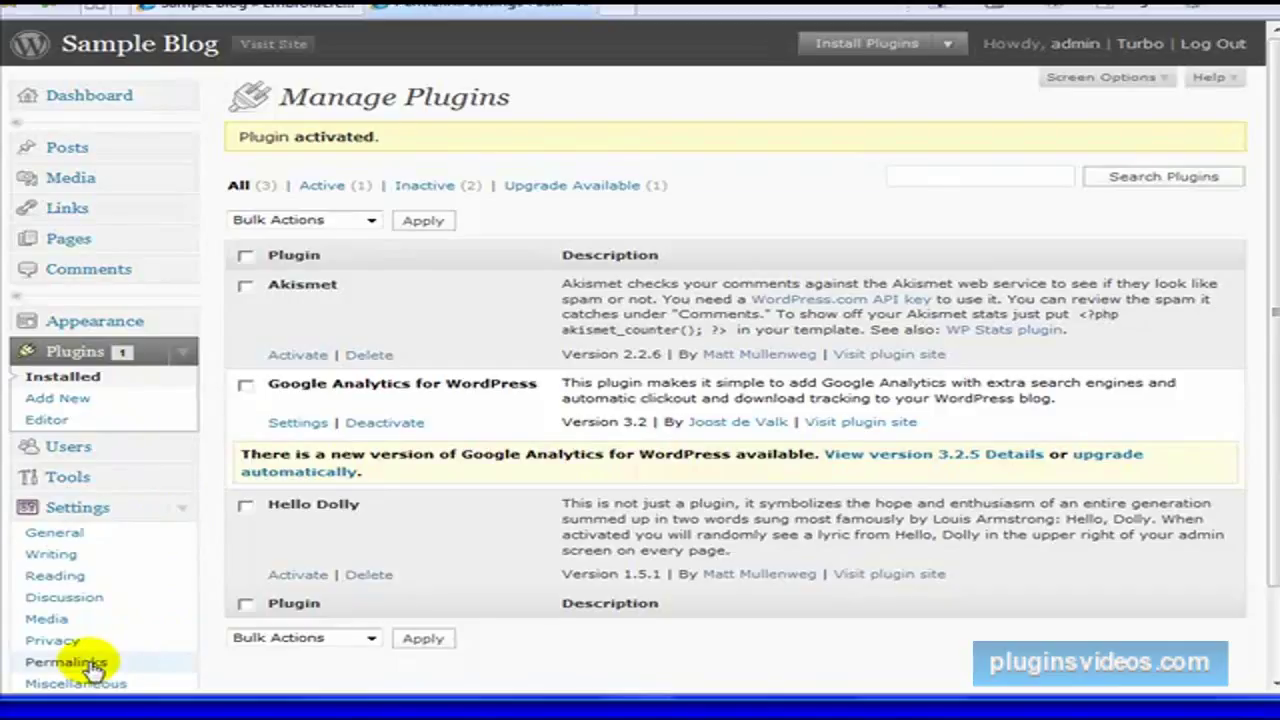
left_click(66, 662)
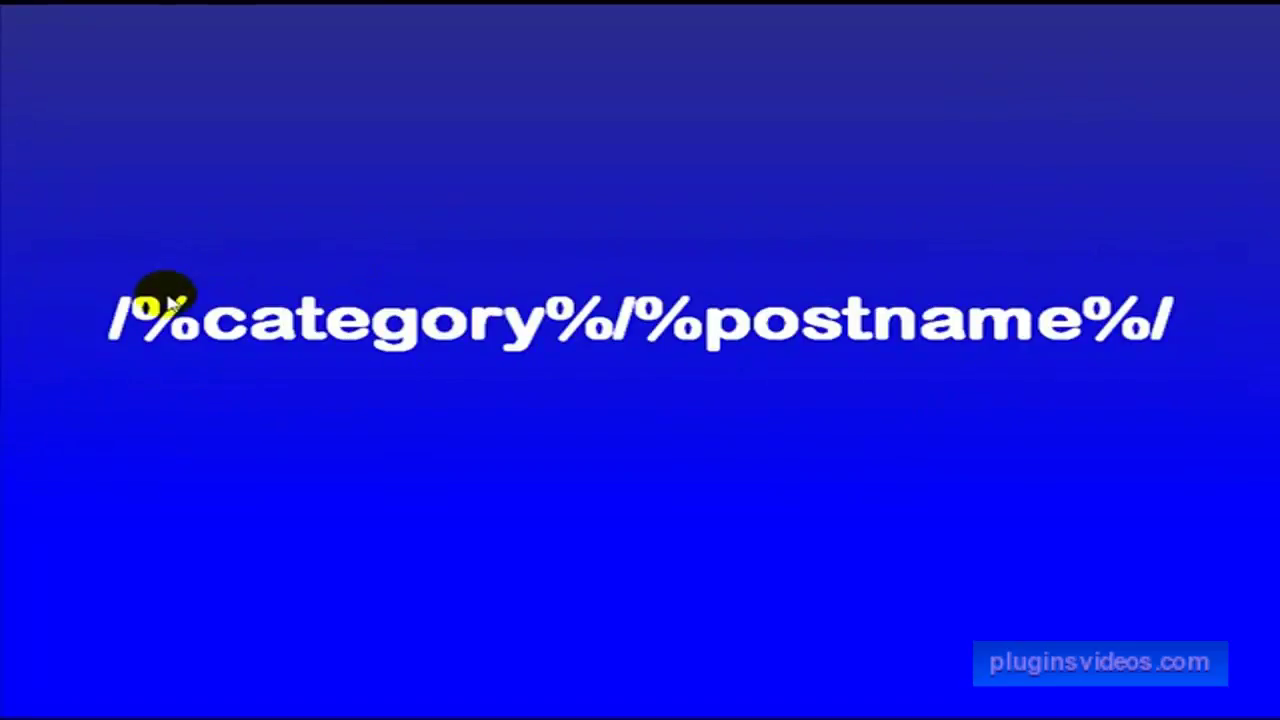
left_click_drag(122, 300, 118, 322)
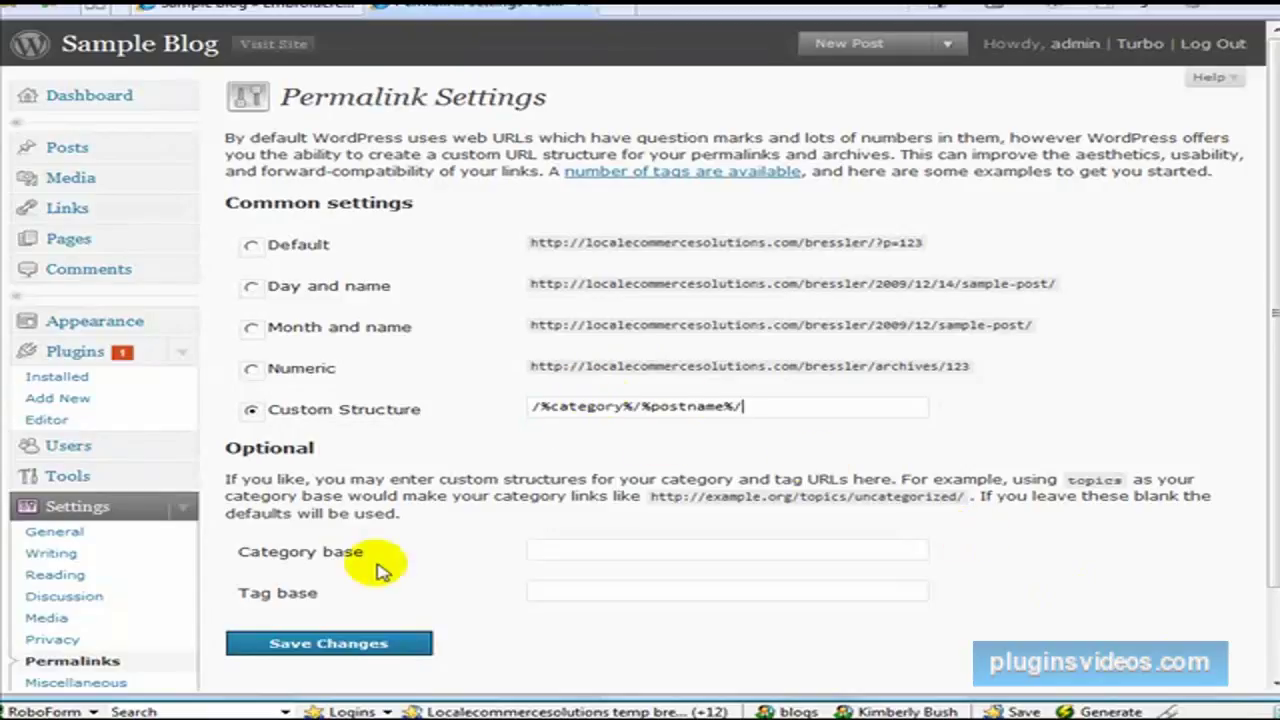
left_click(326, 646)
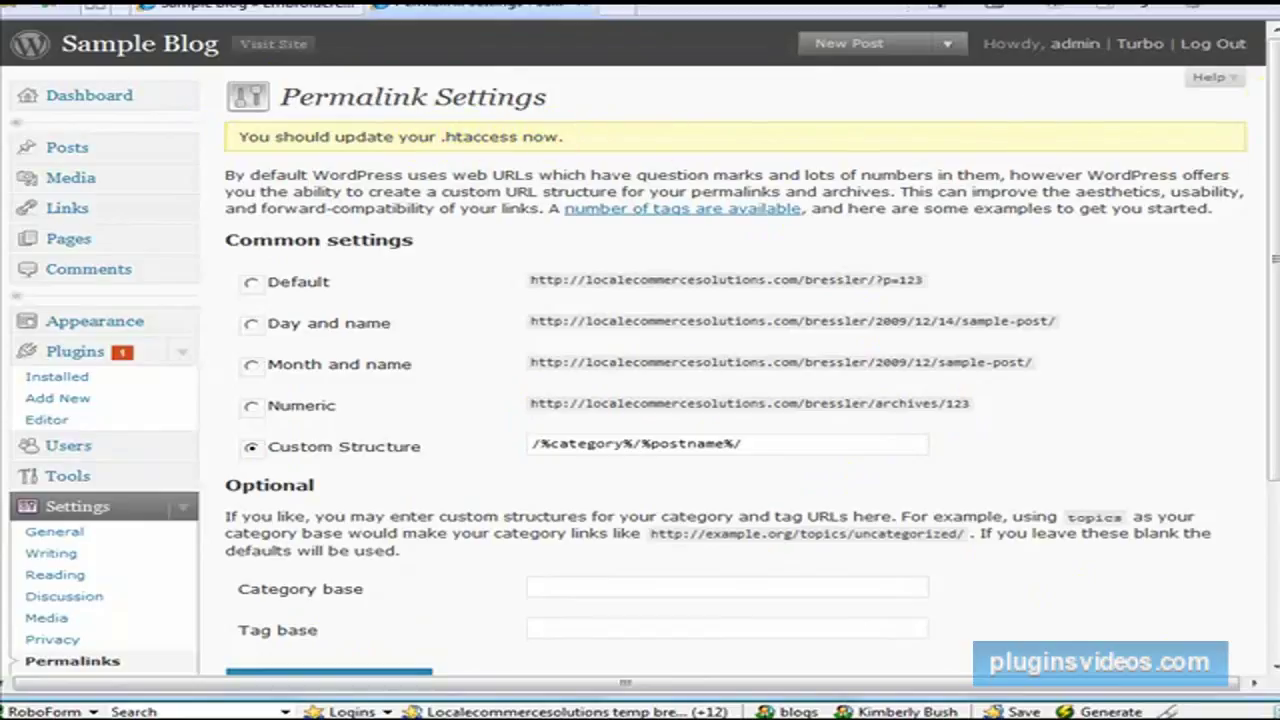
- Copy all the mod_rewrite rules offered for the .htaccess file below the permalink settings
scroll(1270, 300, "down", 4)
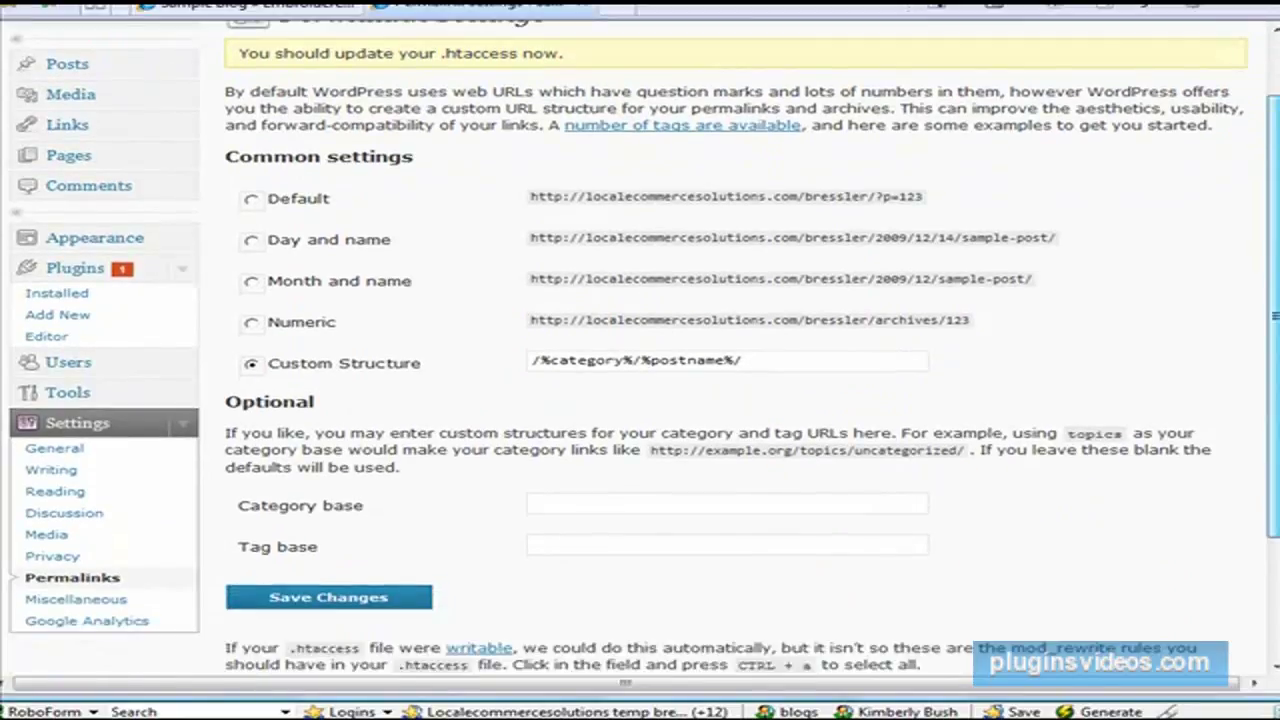
scroll(1270, 300, "down", 2)
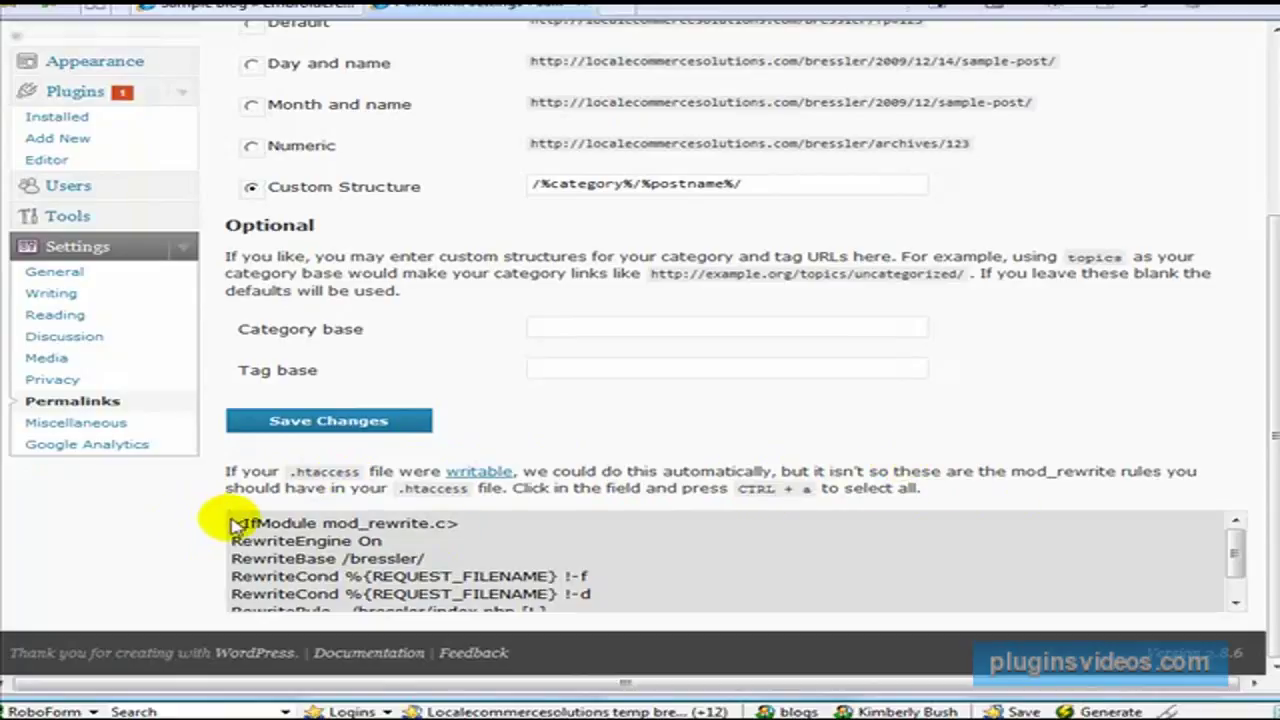
left_click_drag(234, 522, 452, 655)
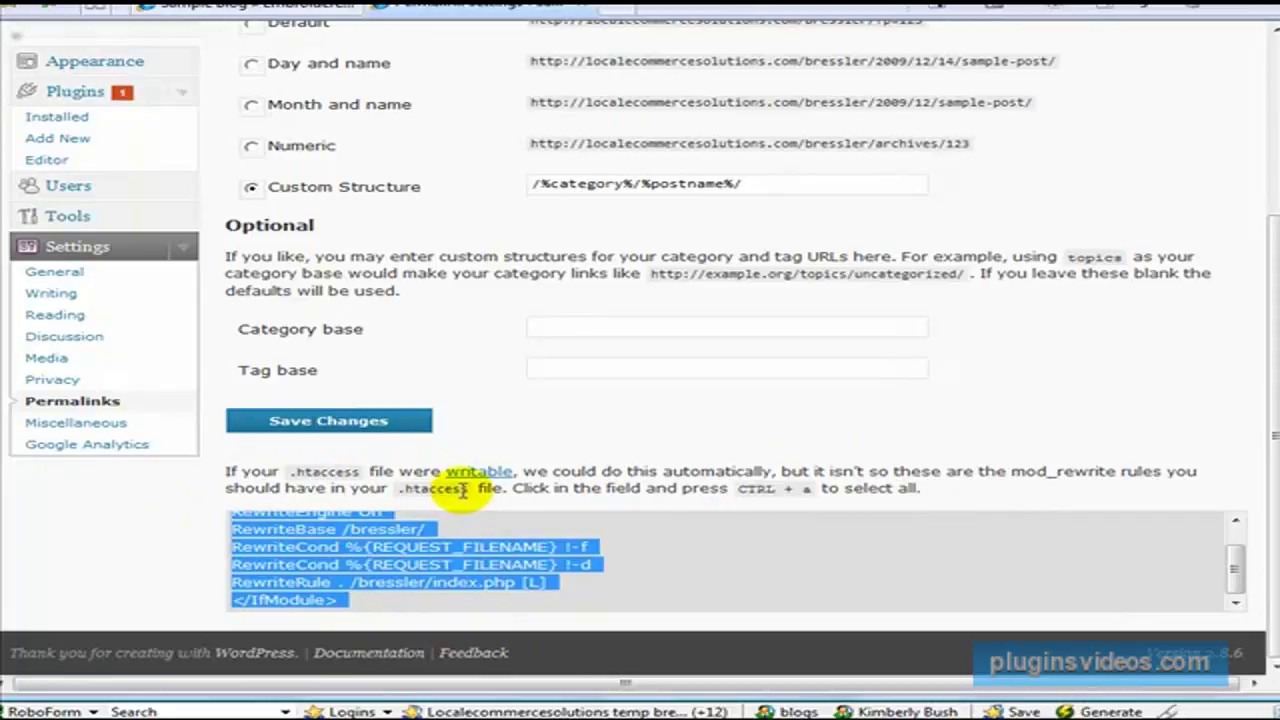
left_click(345, 592)
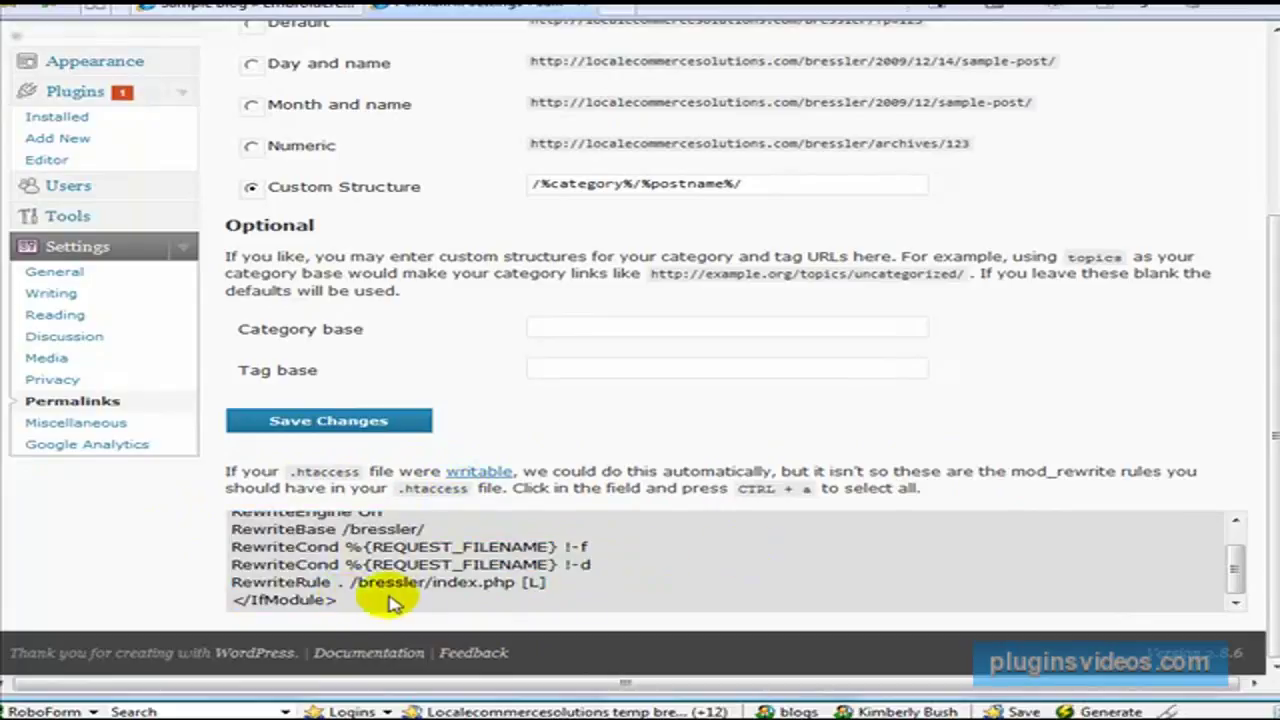
left_click_drag(365, 597, 222, 508)
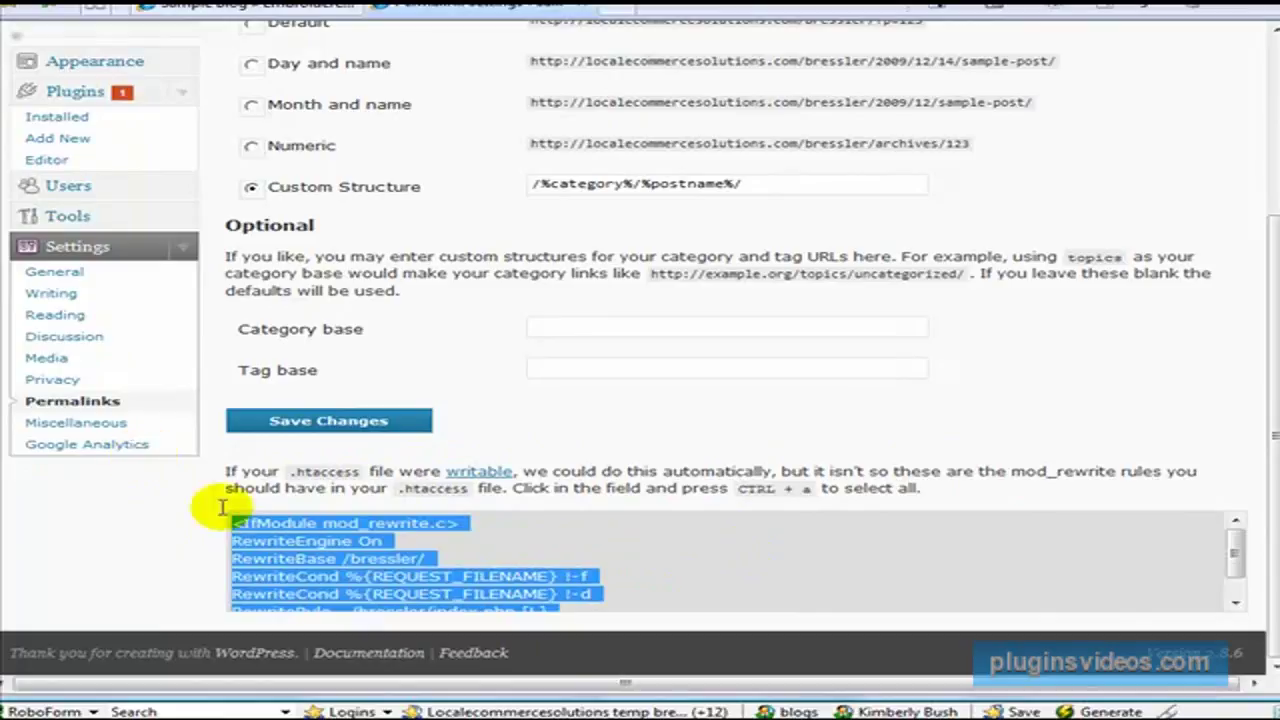
right_click(298, 543)
left_click(372, 333)
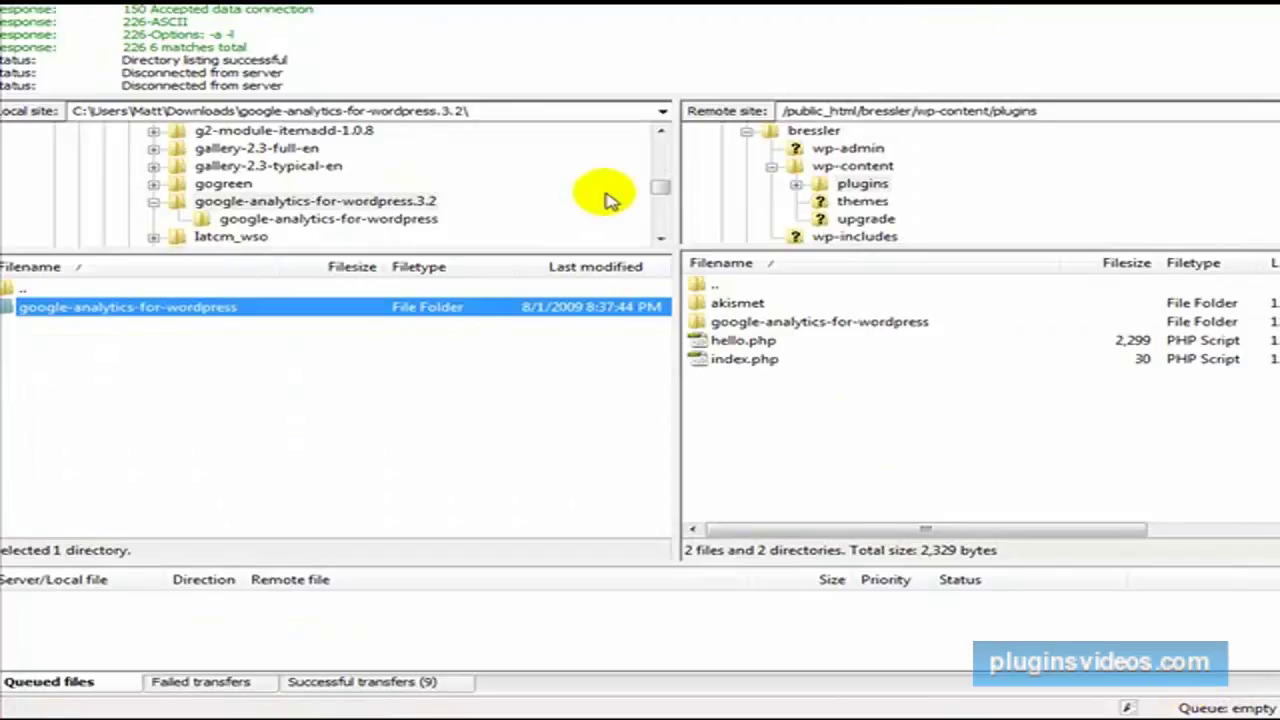
- Switch to the FTP client, open the remote /public_html/bressler folder and look through its files for an .htaccess file
left_click(852, 166)
left_click(813, 131)
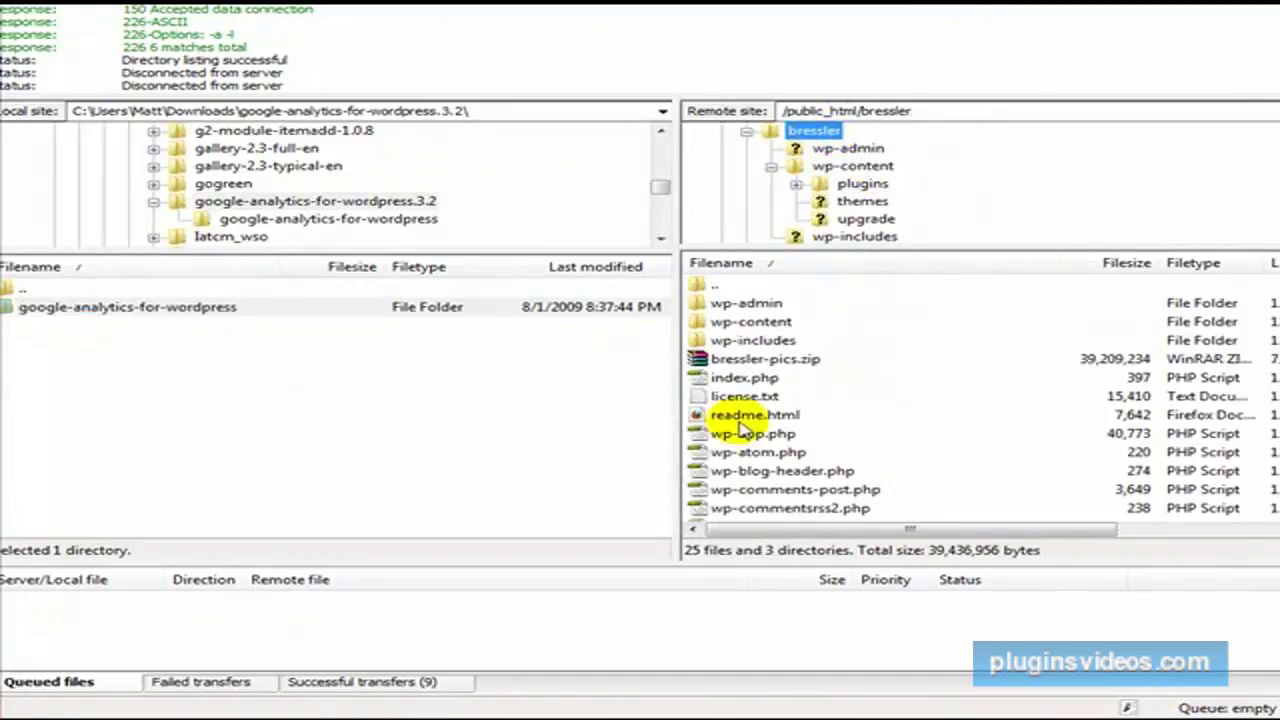
scroll(980, 397, "down", 5)
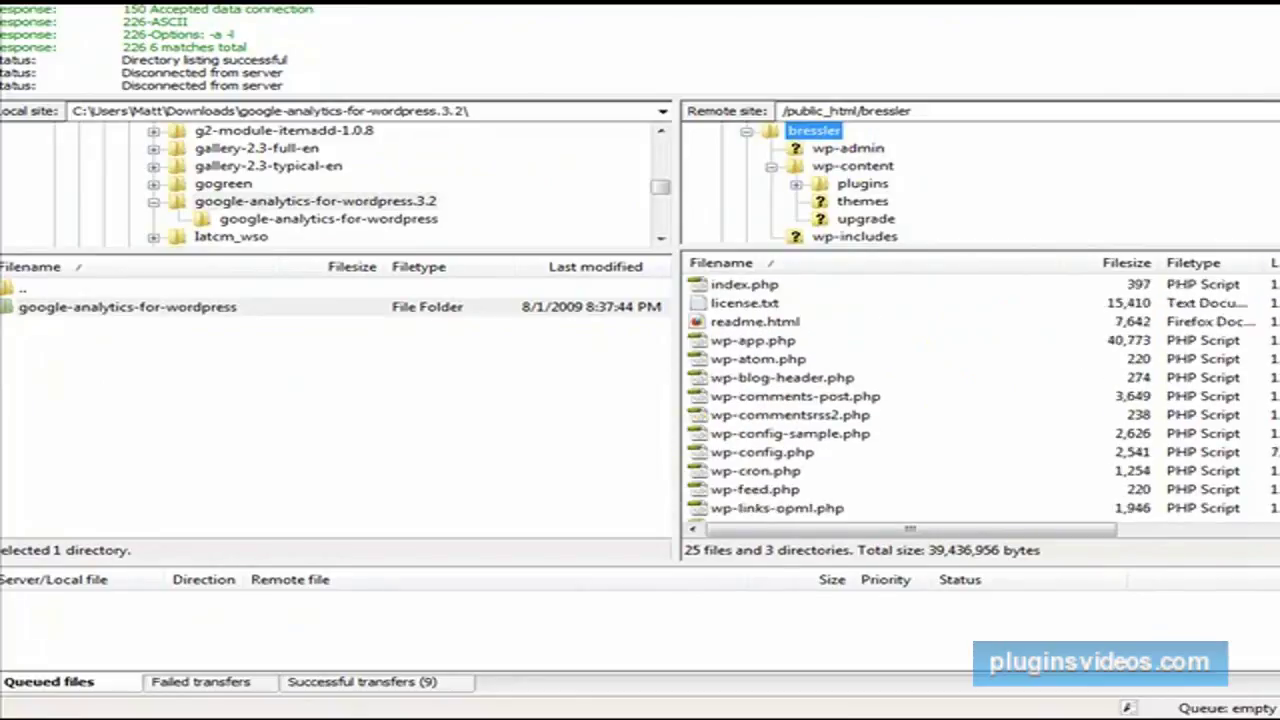
scroll(980, 397, "up", 5)
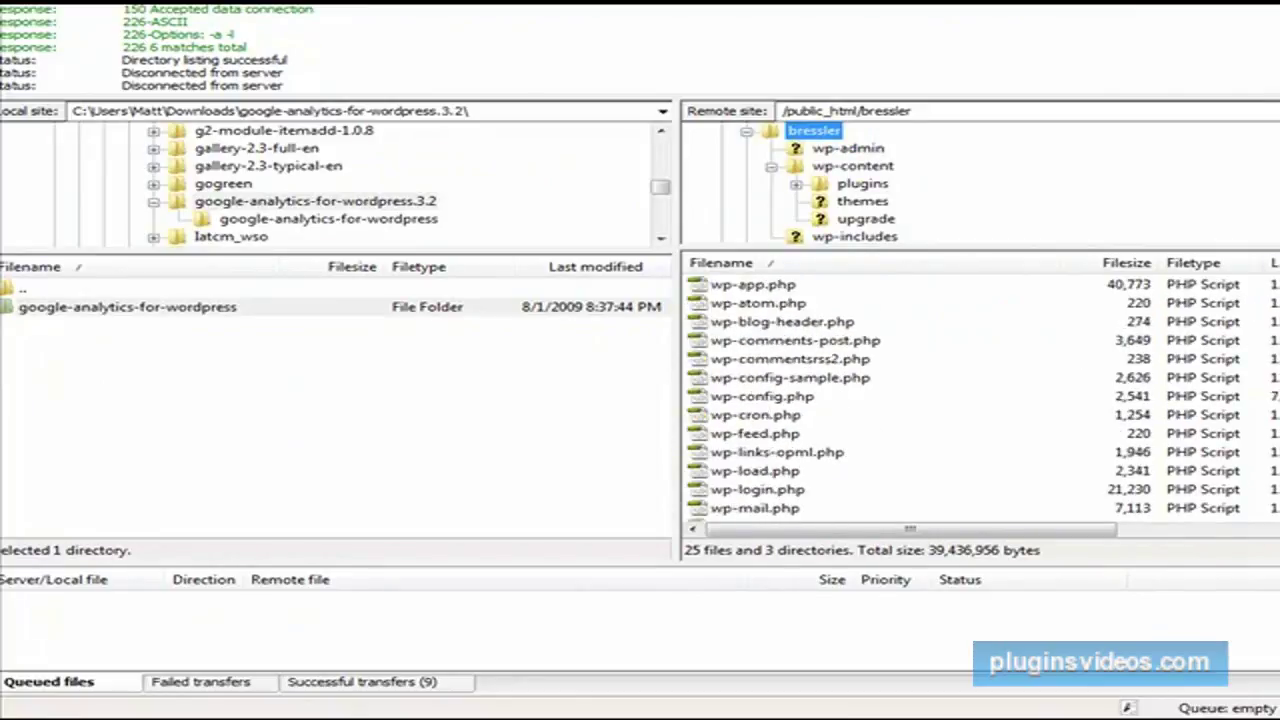
scroll(980, 397, "down", 5)
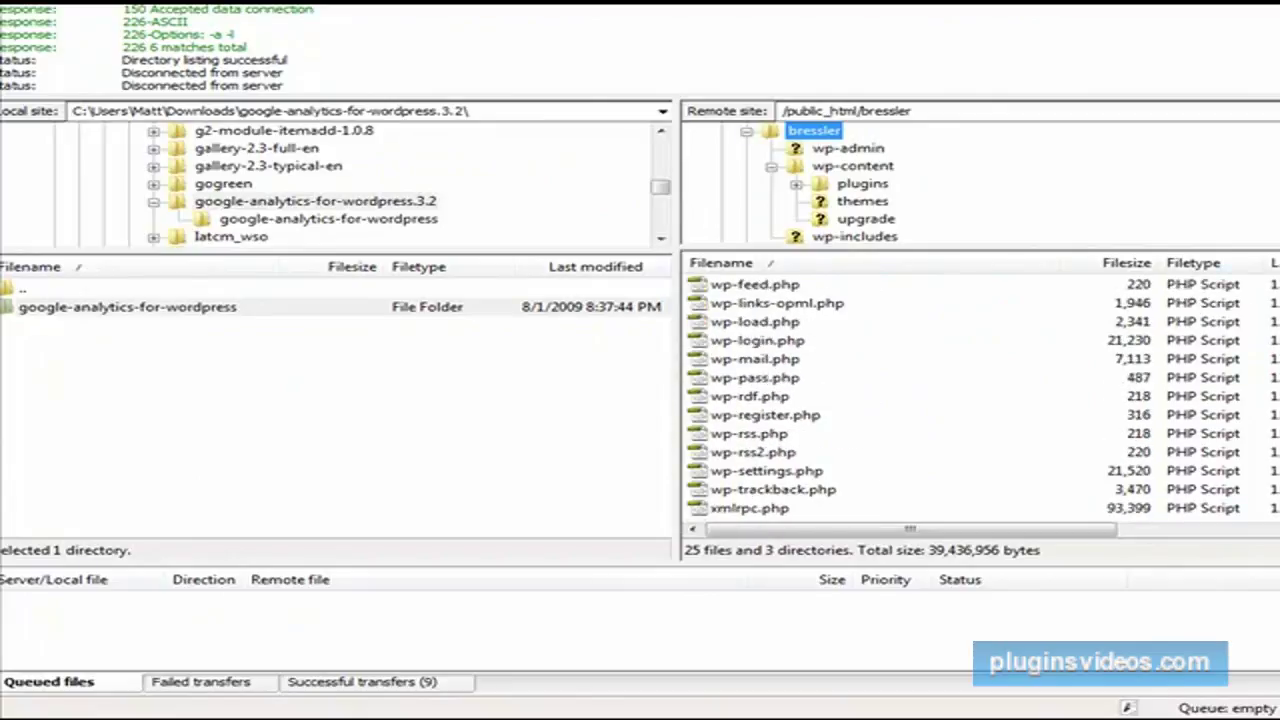
scroll(917, 463, "up", 2)
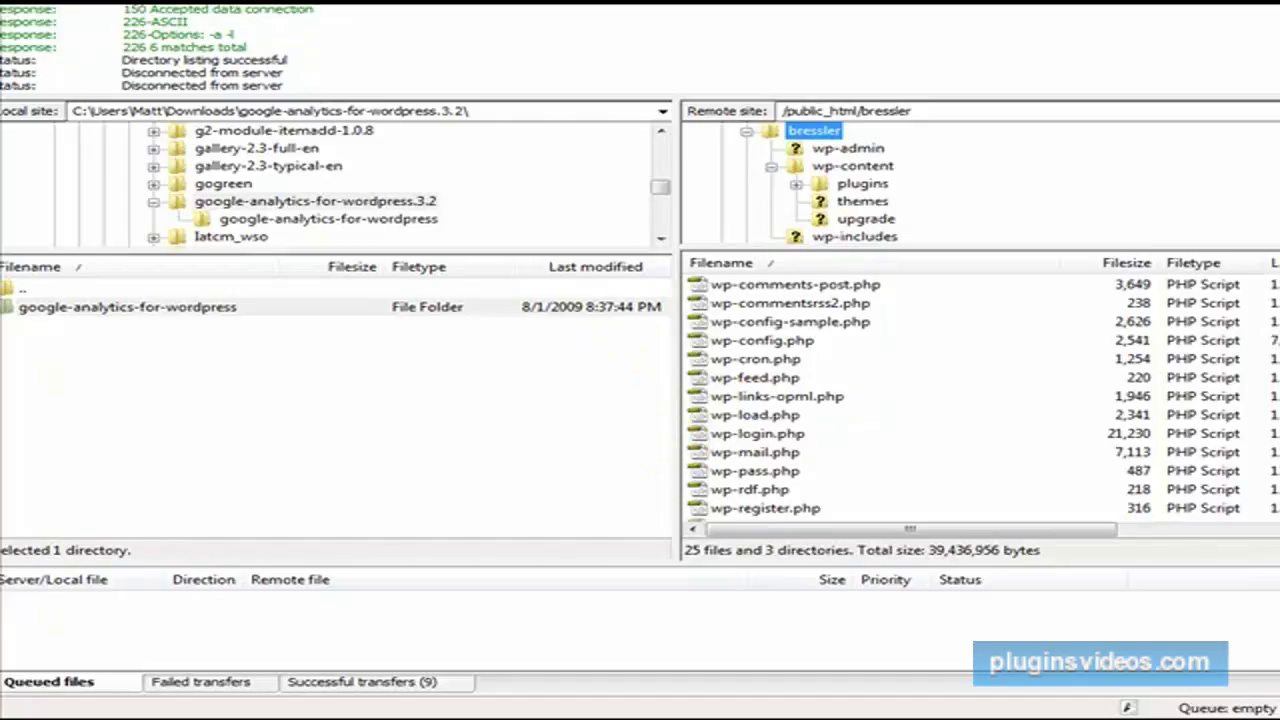
- Open a blank Notepad document and paste the copied mod_rewrite rules into it
key("super")
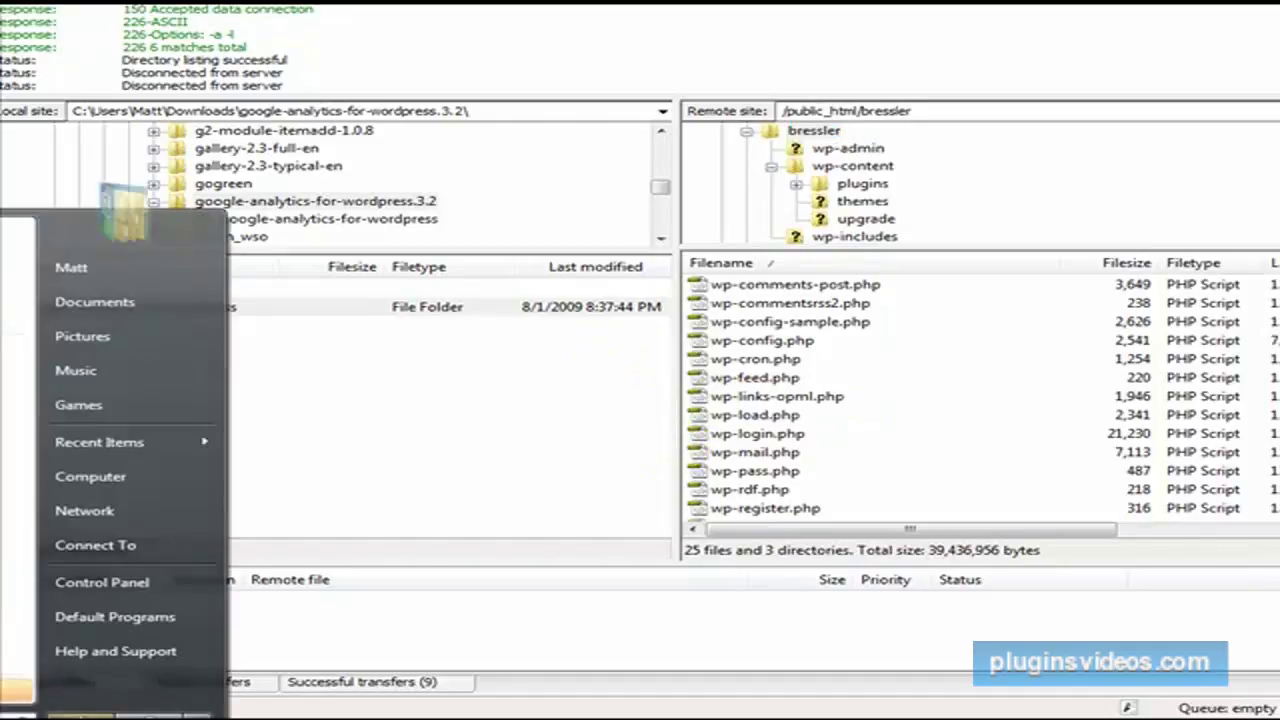
key("Return")
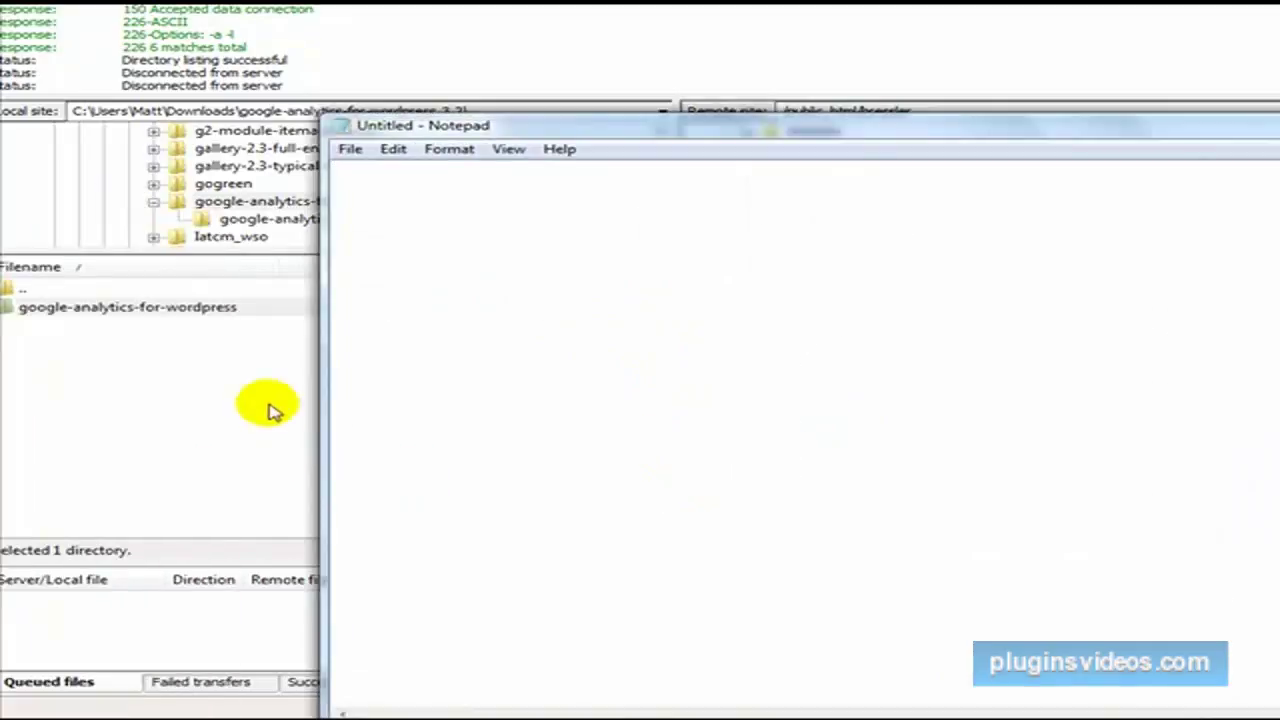
right_click(508, 212)
left_click(575, 300)
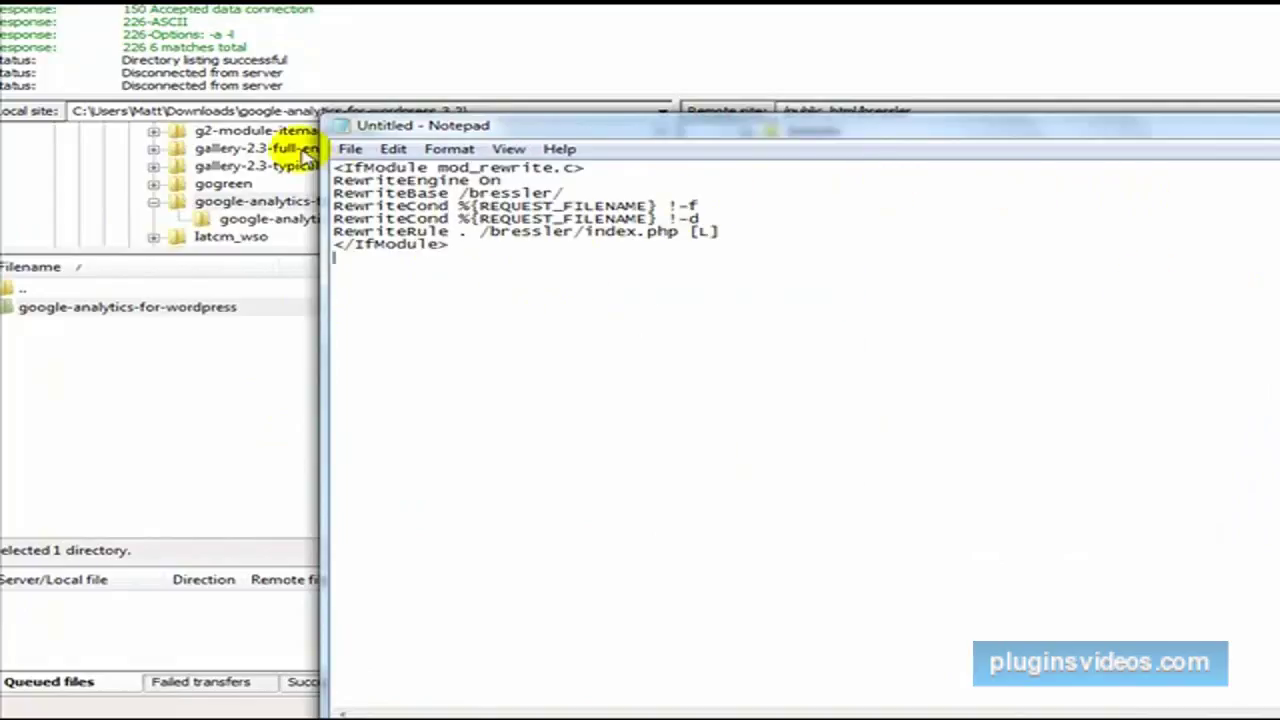
- Save the rules to the Desktop as .htaccess and close Notepad
left_click(350, 149)
left_click(391, 237)
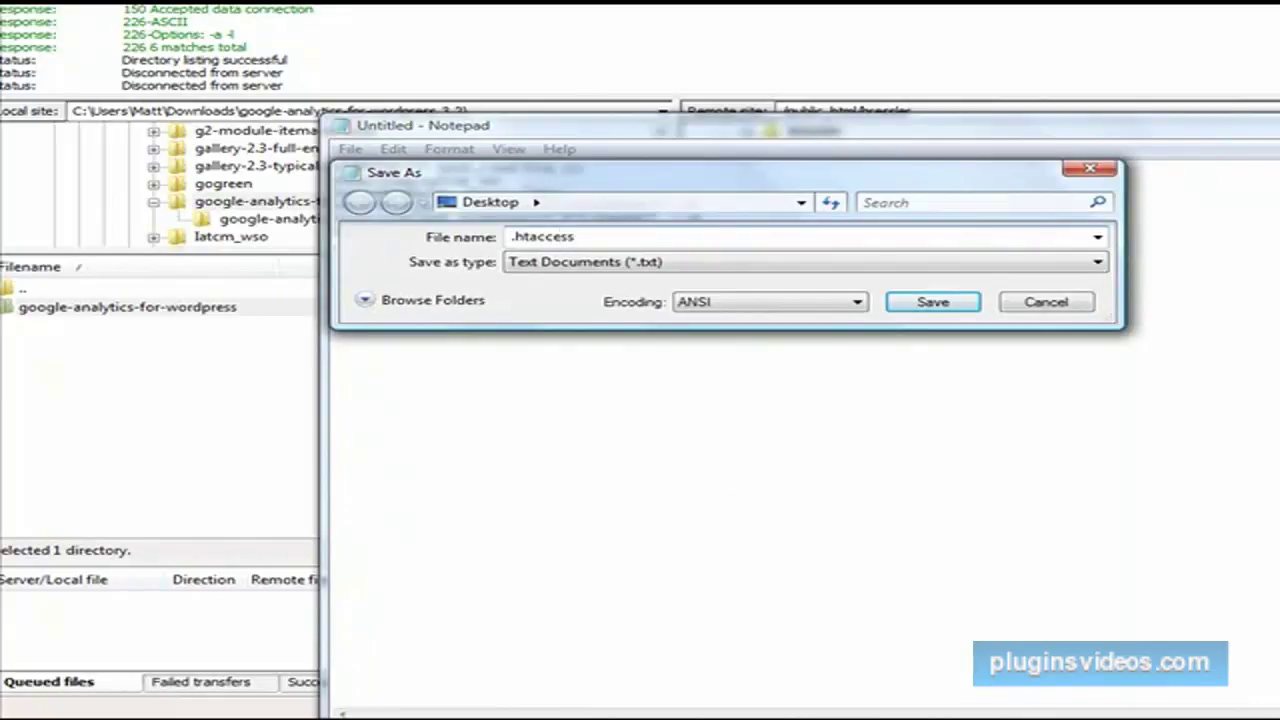
left_click(940, 303)
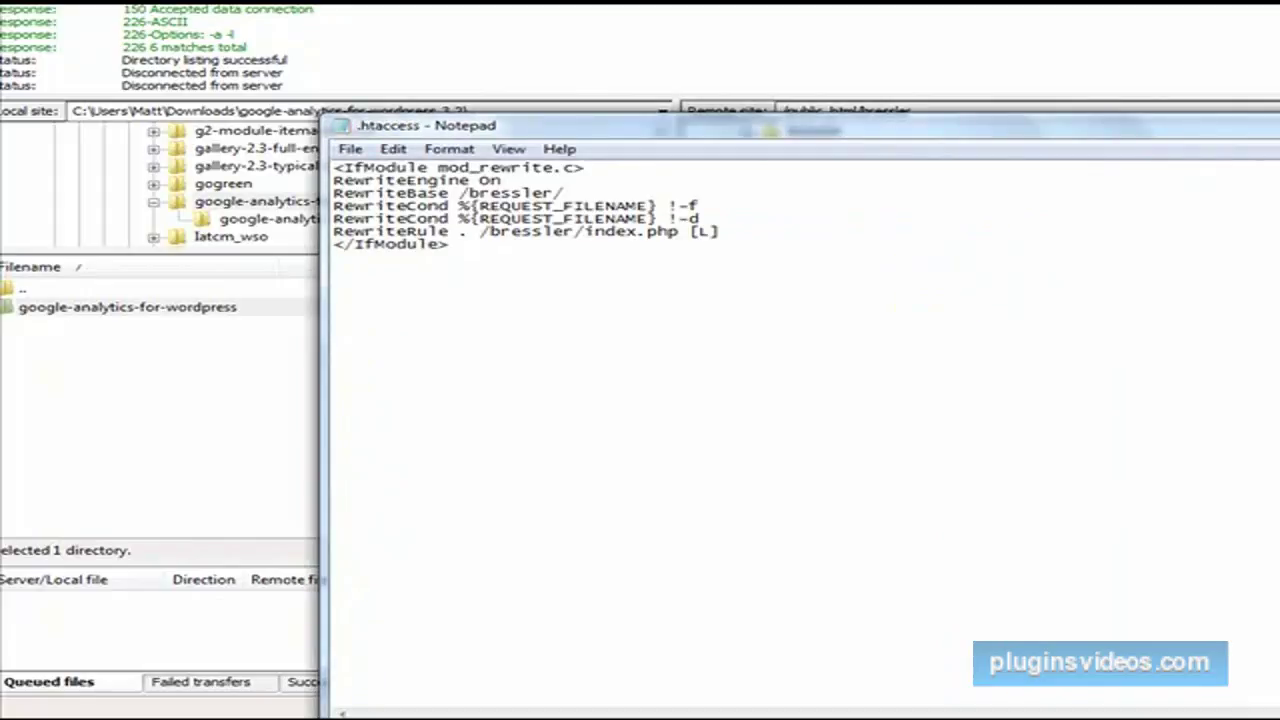
left_click(1278, 124)
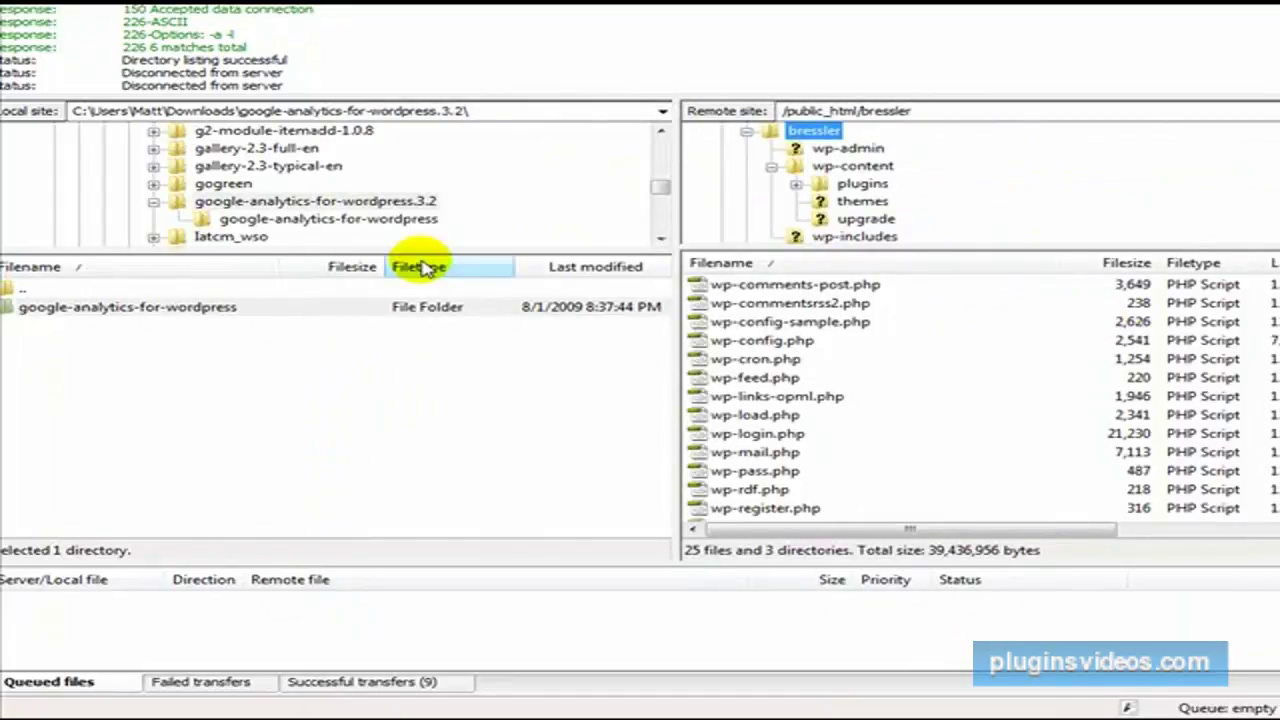
- Find the .htaccess file in the local Desktop folder and upload it to the remote /public_html/bressler folder
left_click_drag(660, 186, 668, 140)
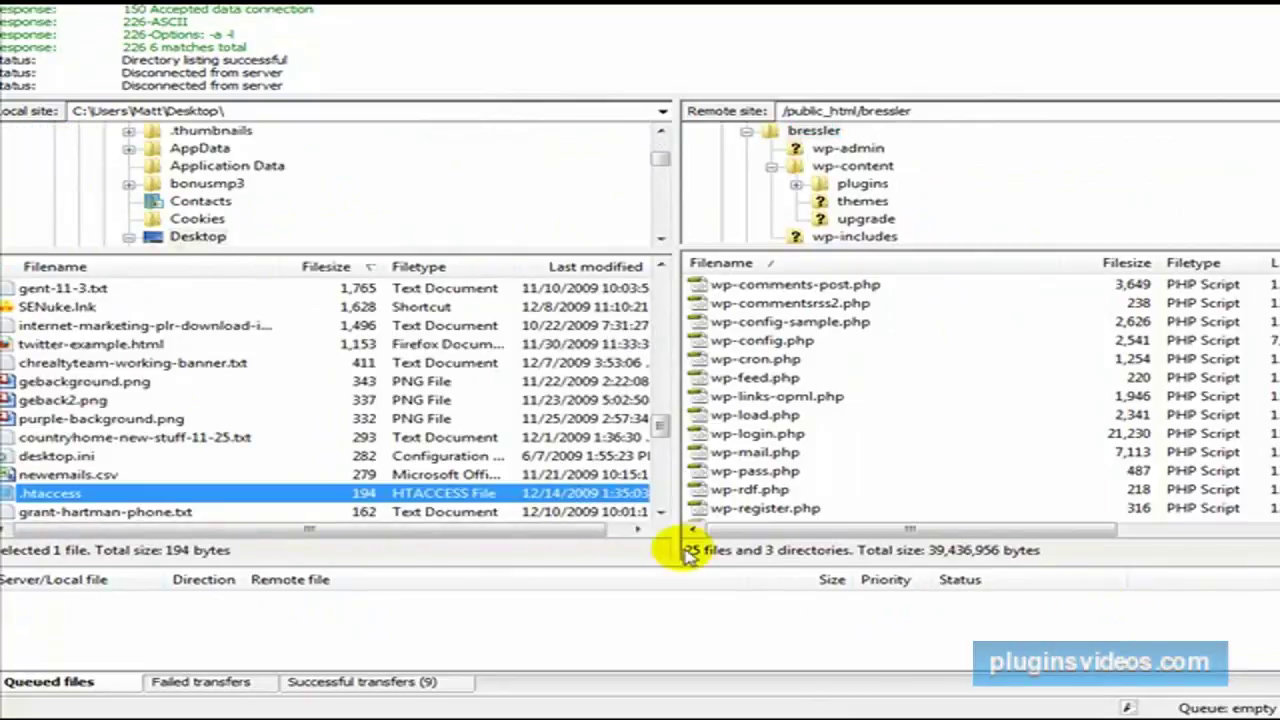
left_click_drag(165, 497, 850, 455)
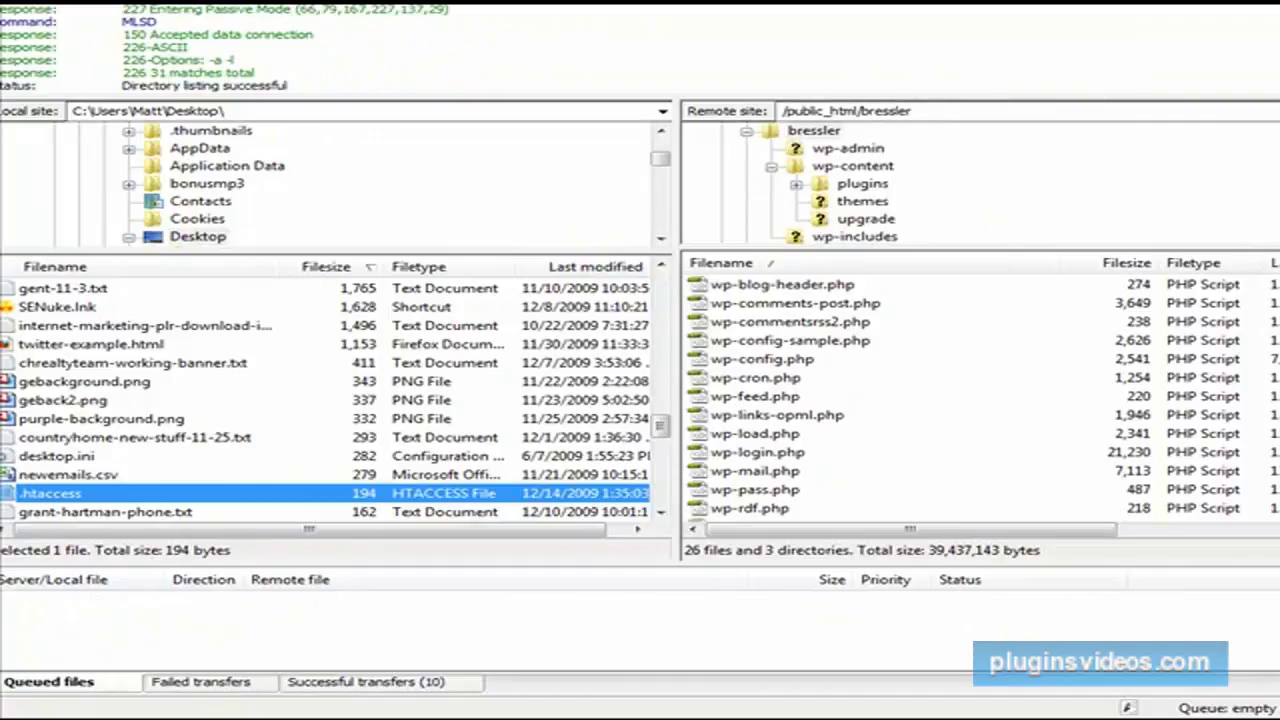
- Return to the blog in the browser and open the Home, About Our Company and Embroidered Hats pages to check their addresses
key("alt+Tab")
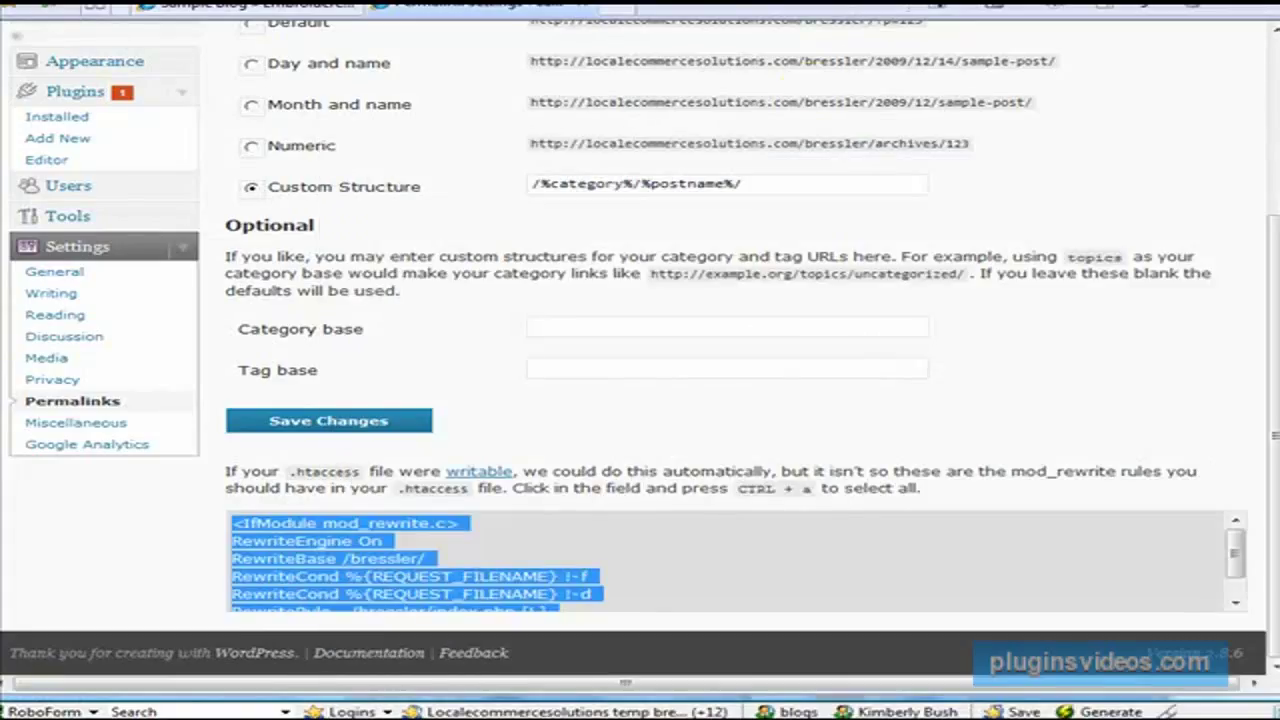
left_click(296, 6)
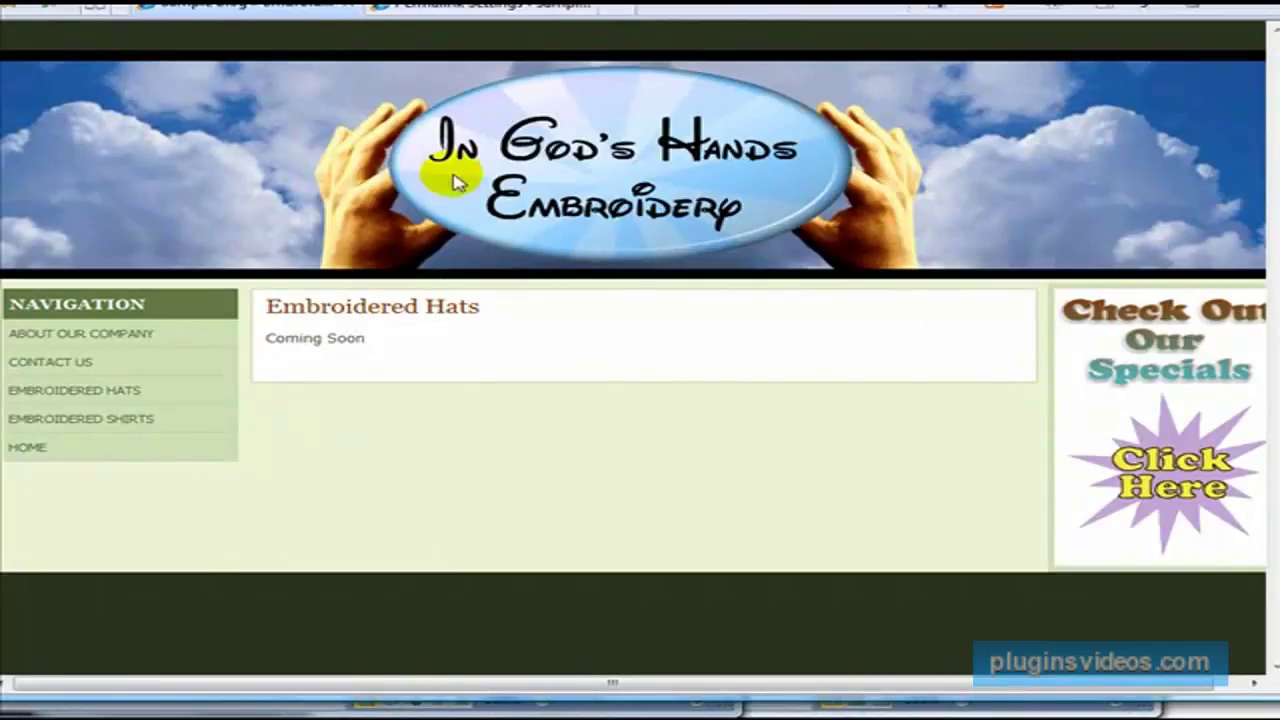
left_click(32, 452)
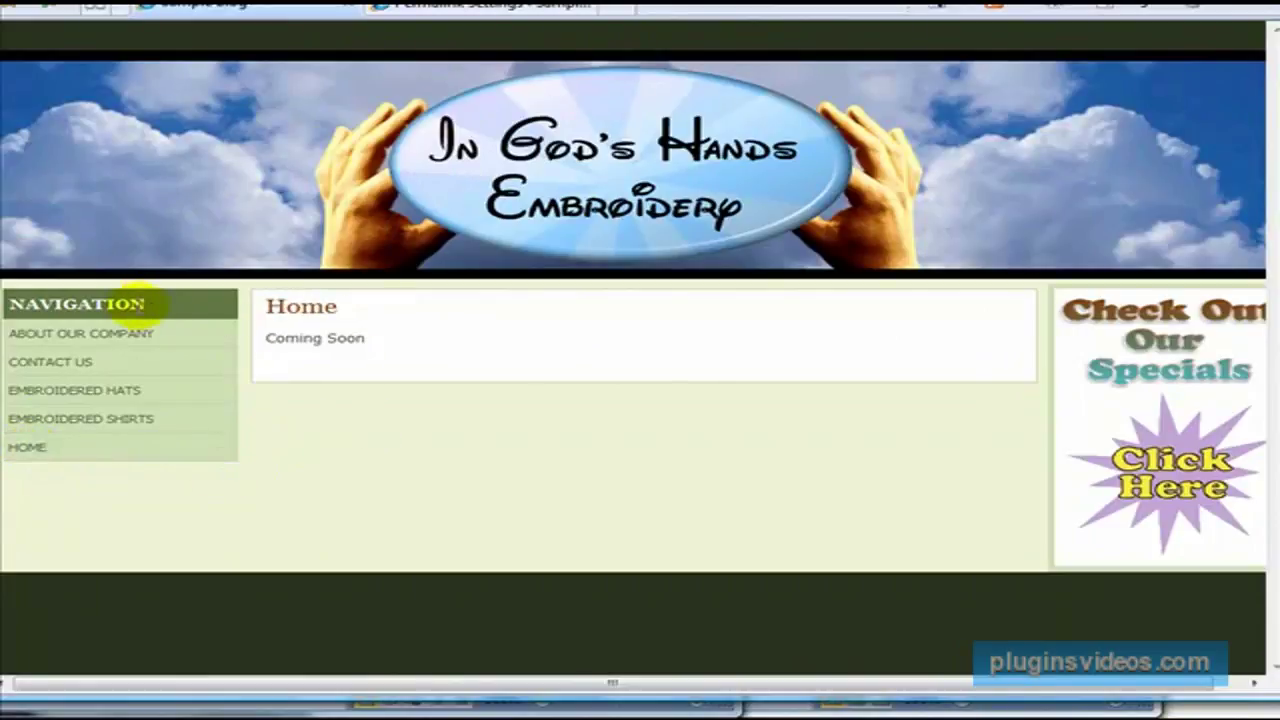
left_click(97, 340)
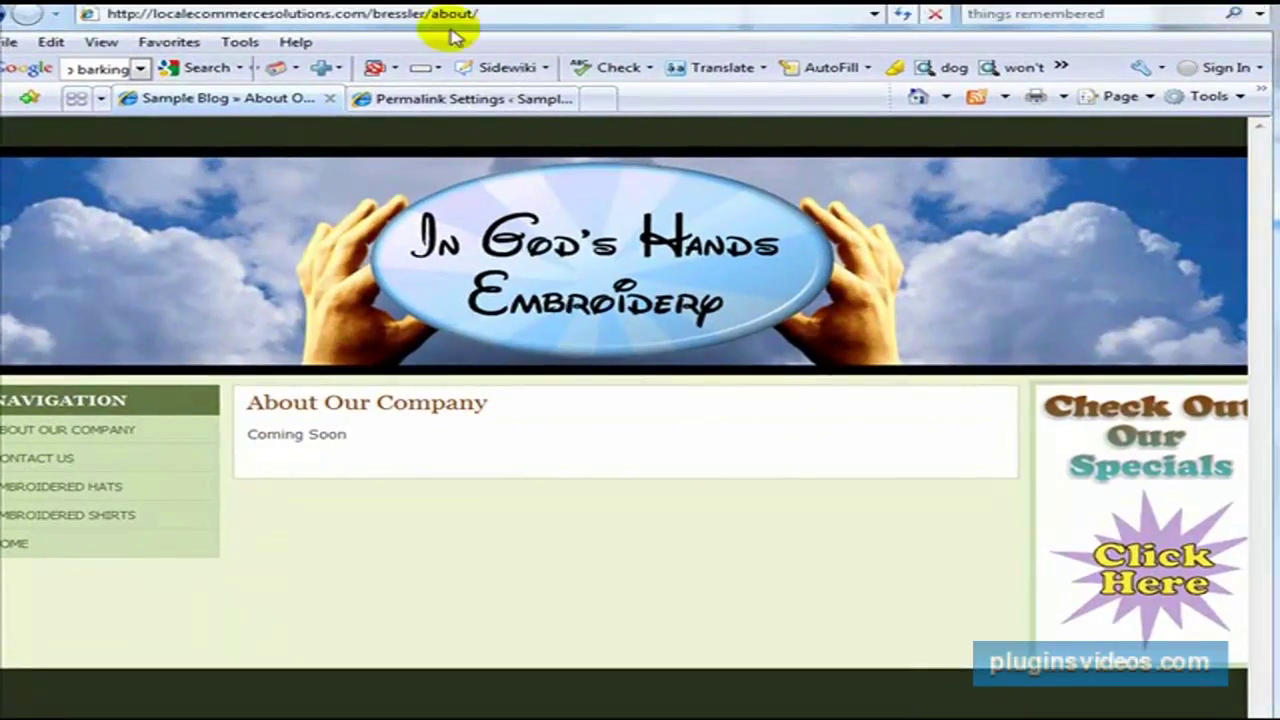
left_click(70, 498)
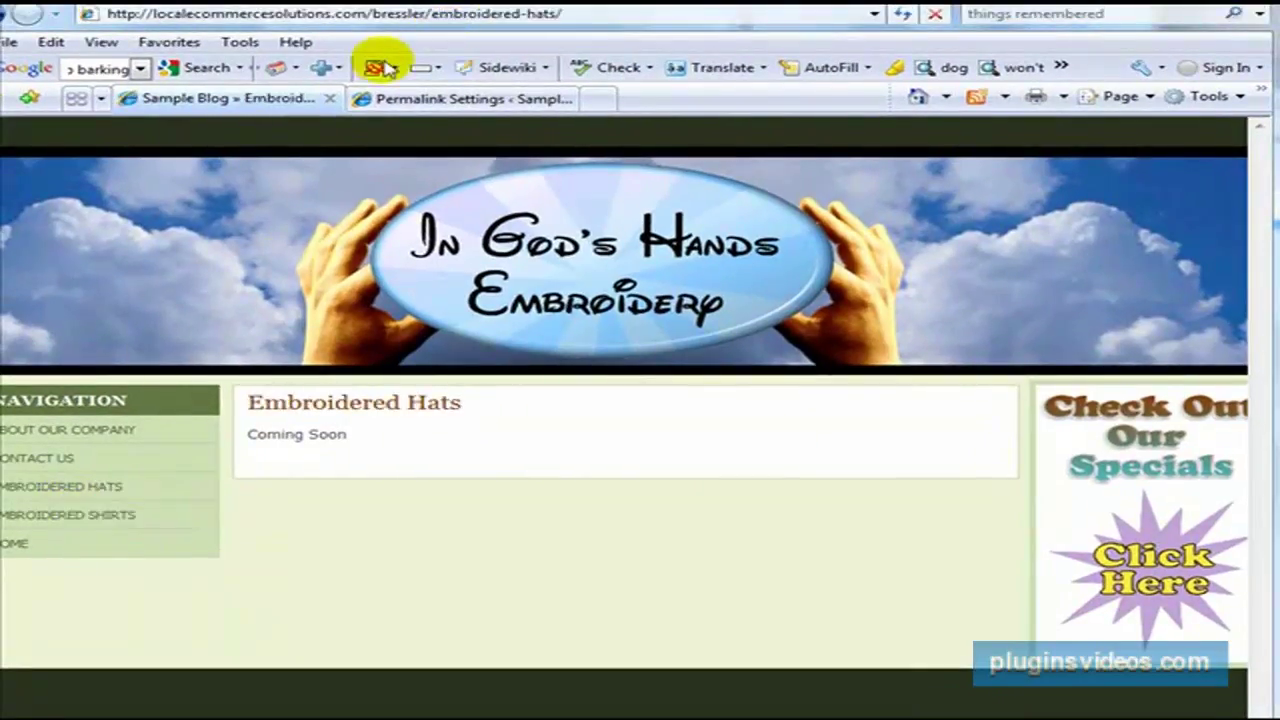